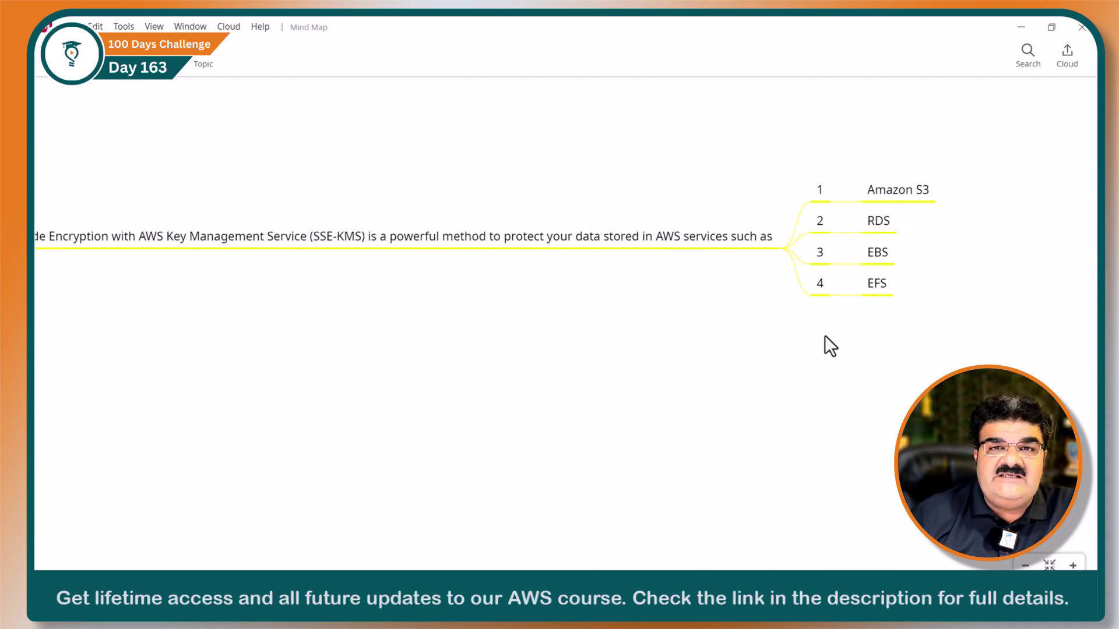
Expand the second point of the SSE-KMS Introduction and read its text on integration with AWS Key Management Service
{"action": "key", "text": "Left"}
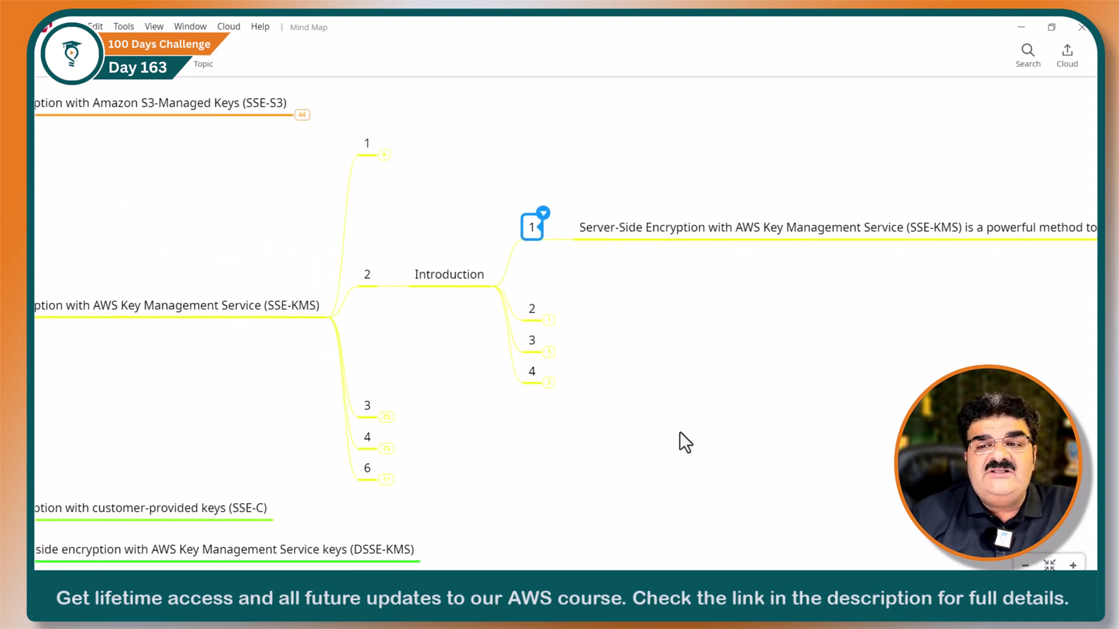
{"action": "scroll", "coordinate": [736, 386], "scroll_direction": "right", "scroll_amount": 3}
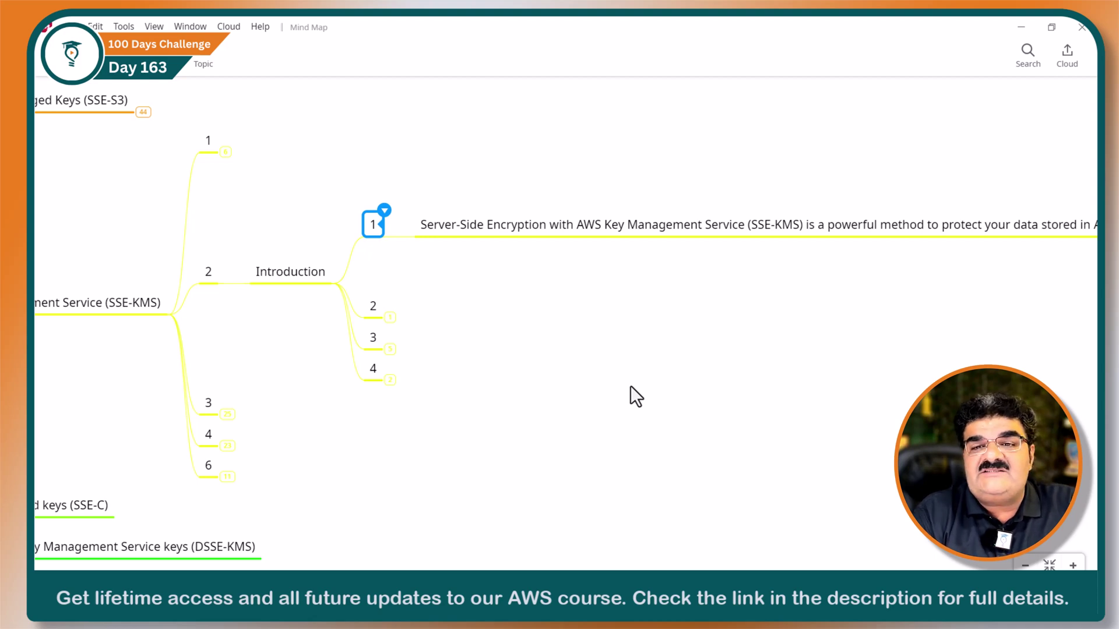
{"action": "left_click", "coordinate": [374, 306]}
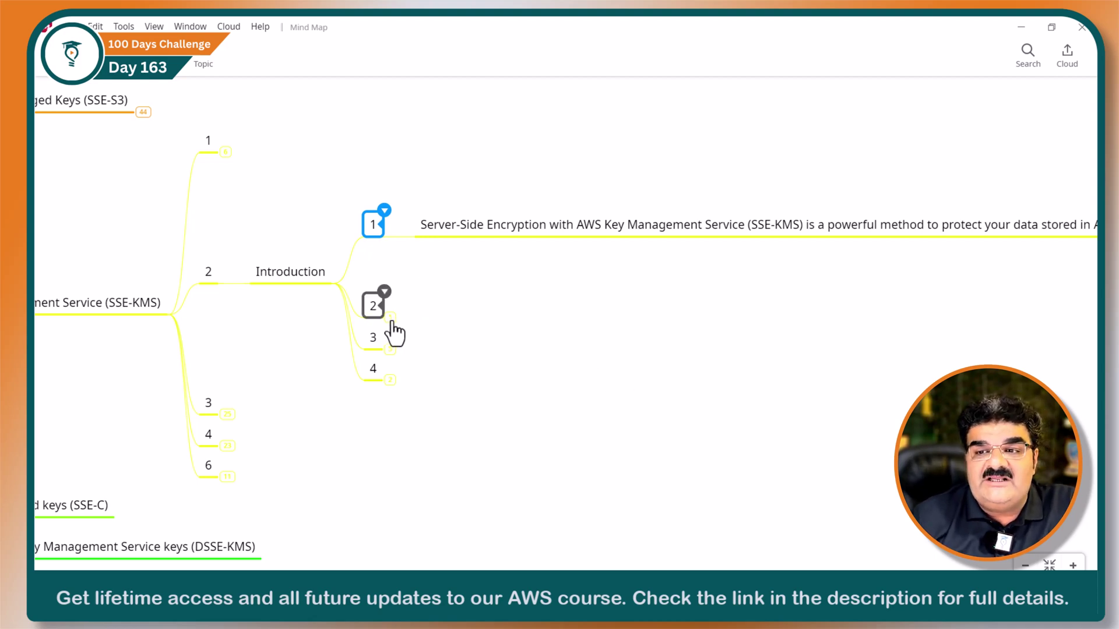
{"action": "left_click", "coordinate": [390, 317]}
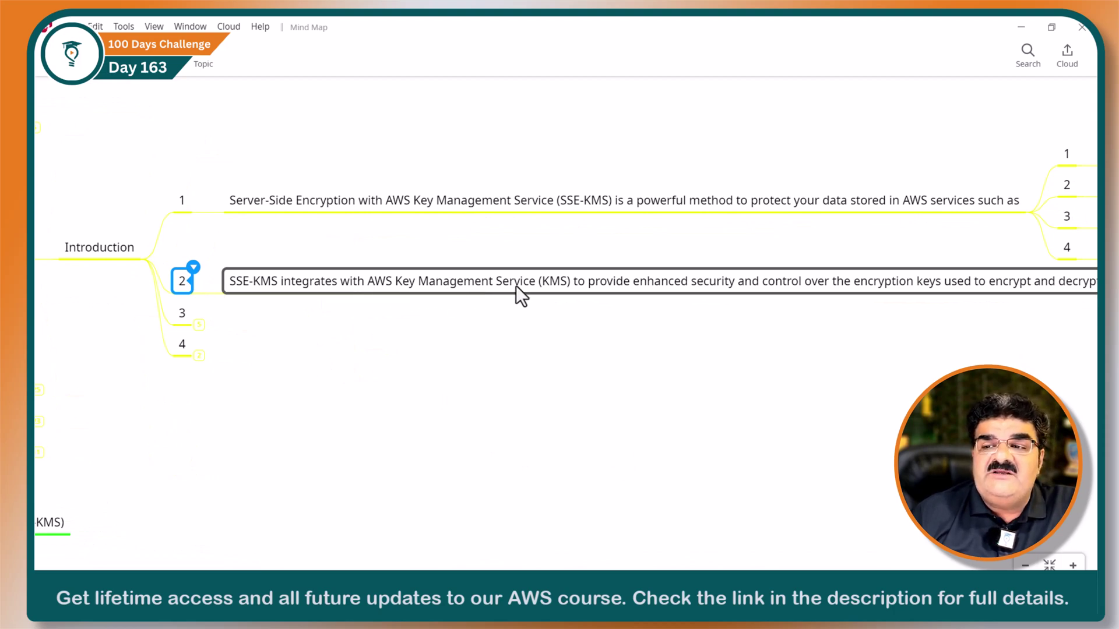
{"action": "scroll", "coordinate": [648, 385], "scroll_direction": "right", "scroll_amount": 3}
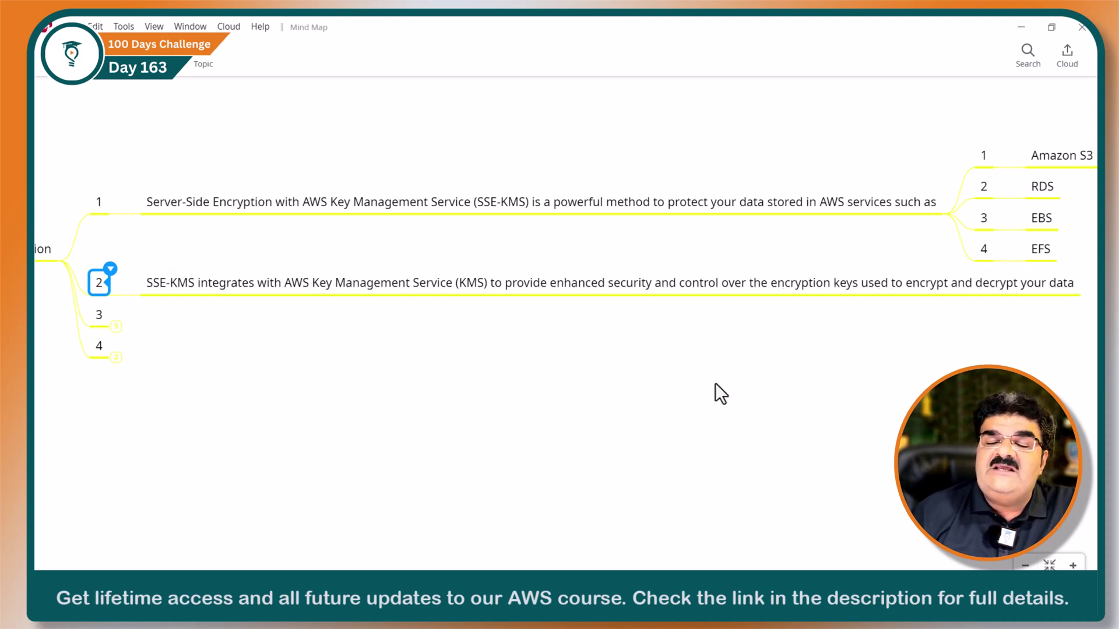
{"action": "scroll", "coordinate": [387, 460], "scroll_direction": "left", "scroll_amount": 3}
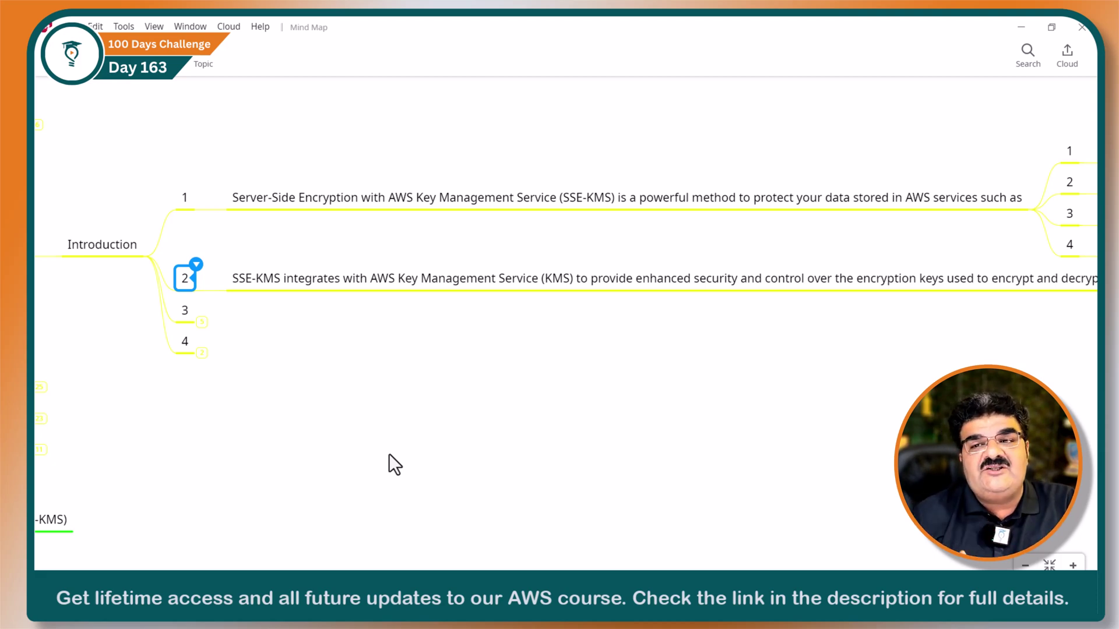
Expand the third Introduction point and both of its numbered choices for enabling SSE-KMS encryption
{"action": "left_click", "coordinate": [201, 324]}
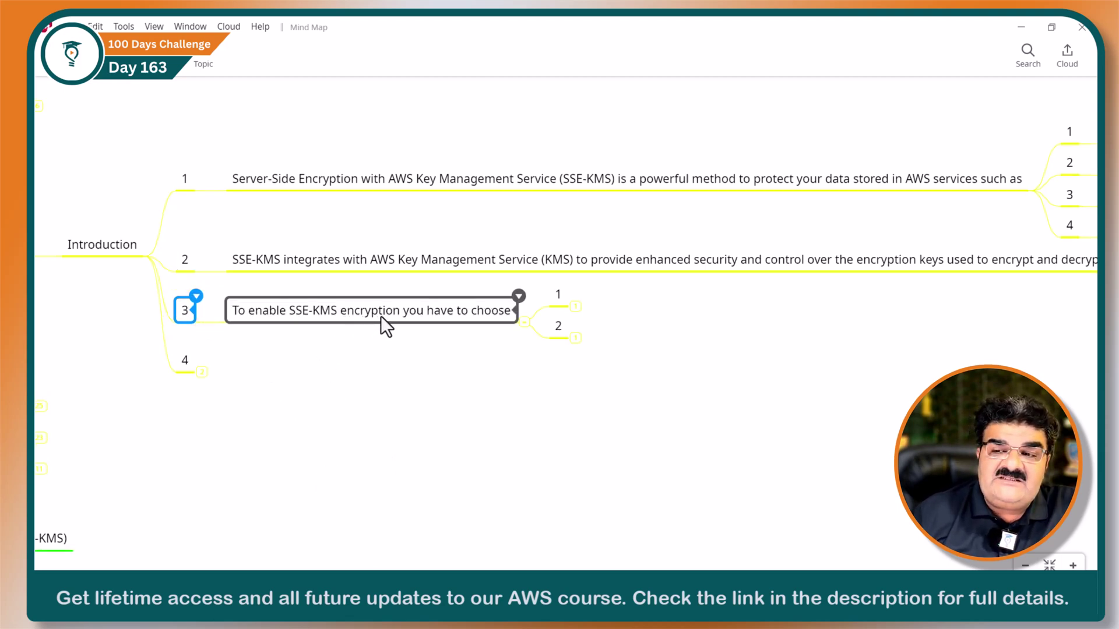
{"action": "left_click", "coordinate": [576, 306]}
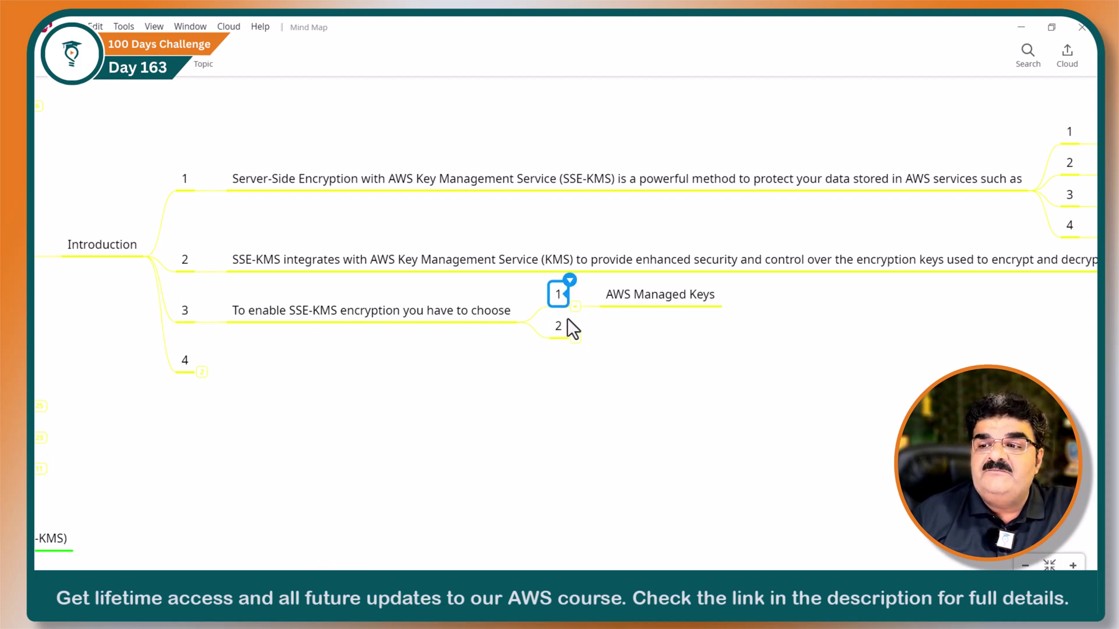
{"action": "left_click", "coordinate": [575, 337]}
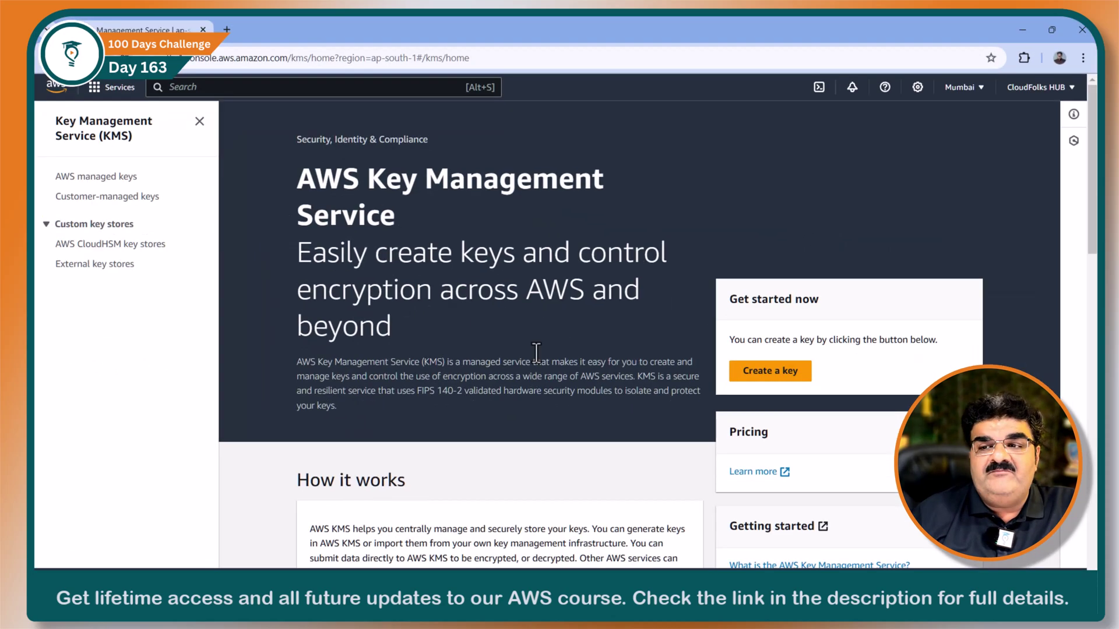
In the AWS console in the browser, search for "s3", go to the S3 service and open the bucket folksbucket
{"action": "left_click", "coordinate": [266, 88]}
{"action": "type", "text": "s3"}
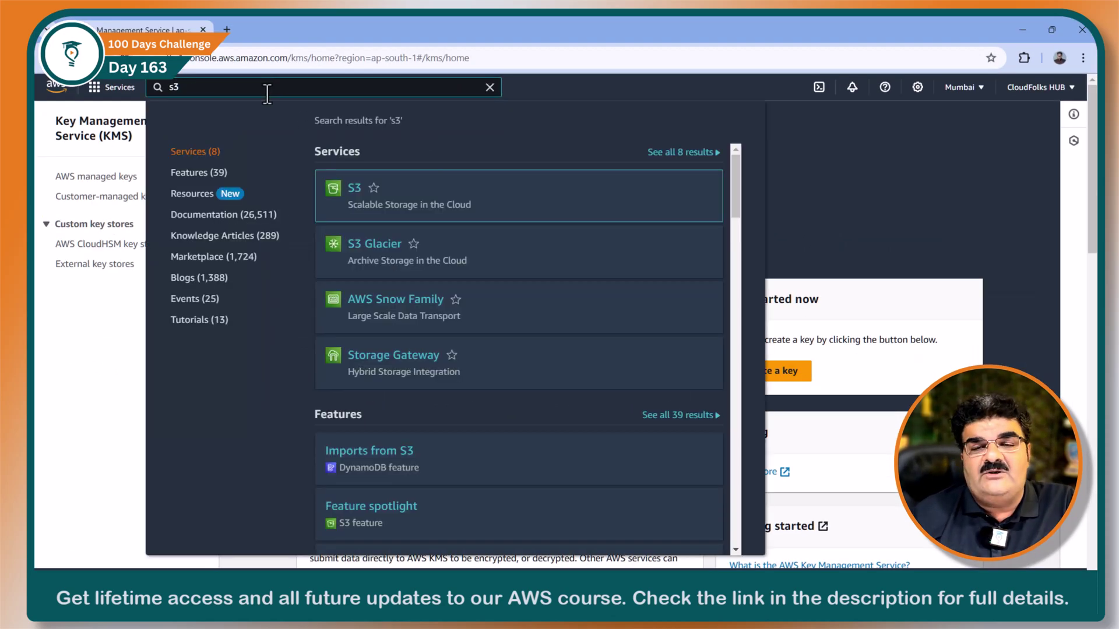
{"action": "left_click", "coordinate": [353, 191]}
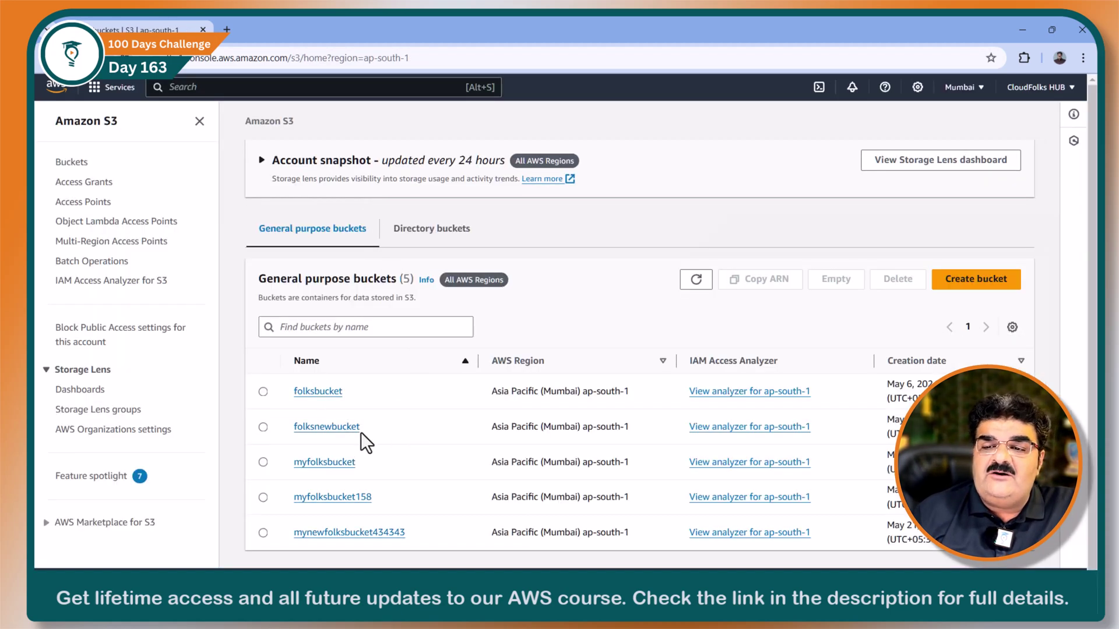
{"action": "left_click", "coordinate": [318, 391]}
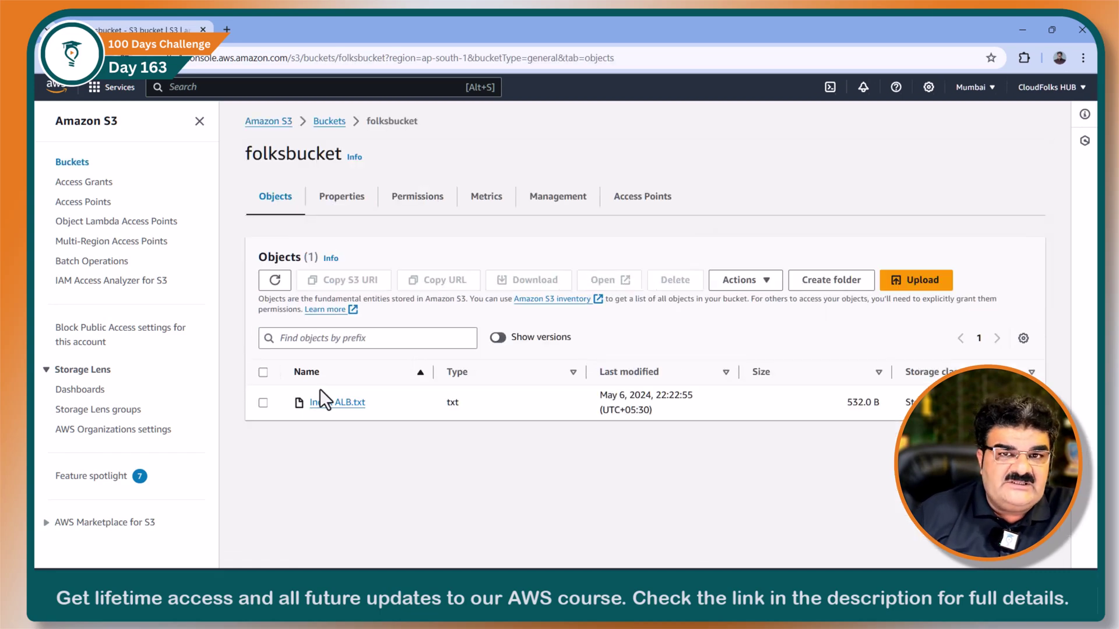
Open folksbucket's default encryption settings for editing from its properties and highlight the SSE-S3 option text
{"action": "left_click", "coordinate": [346, 204]}
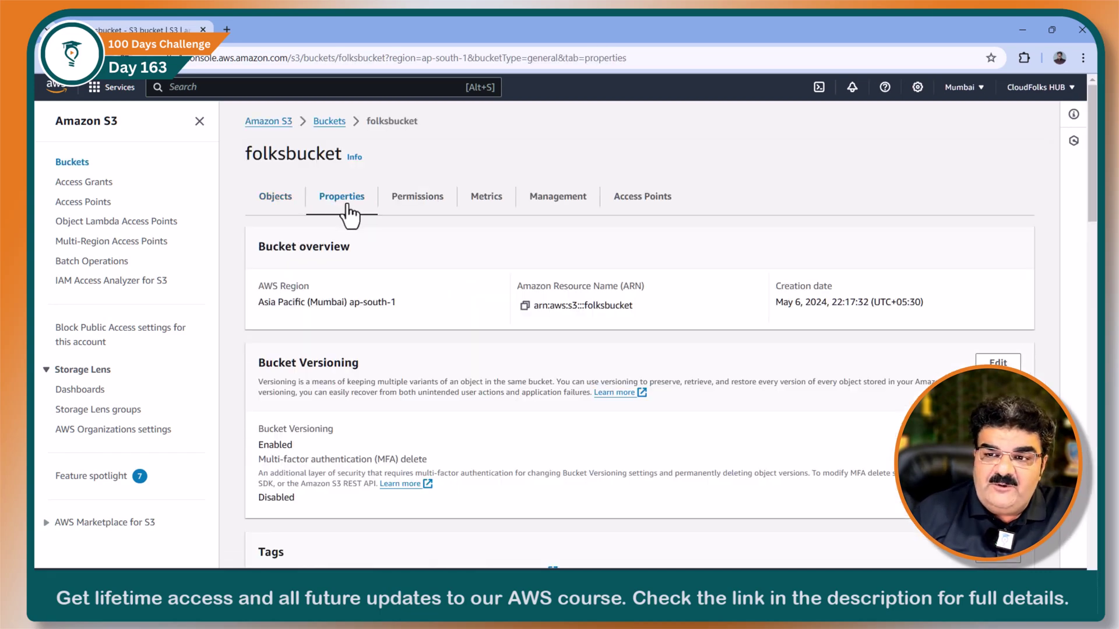
{"action": "scroll", "coordinate": [391, 230], "scroll_direction": "down", "scroll_amount": 6}
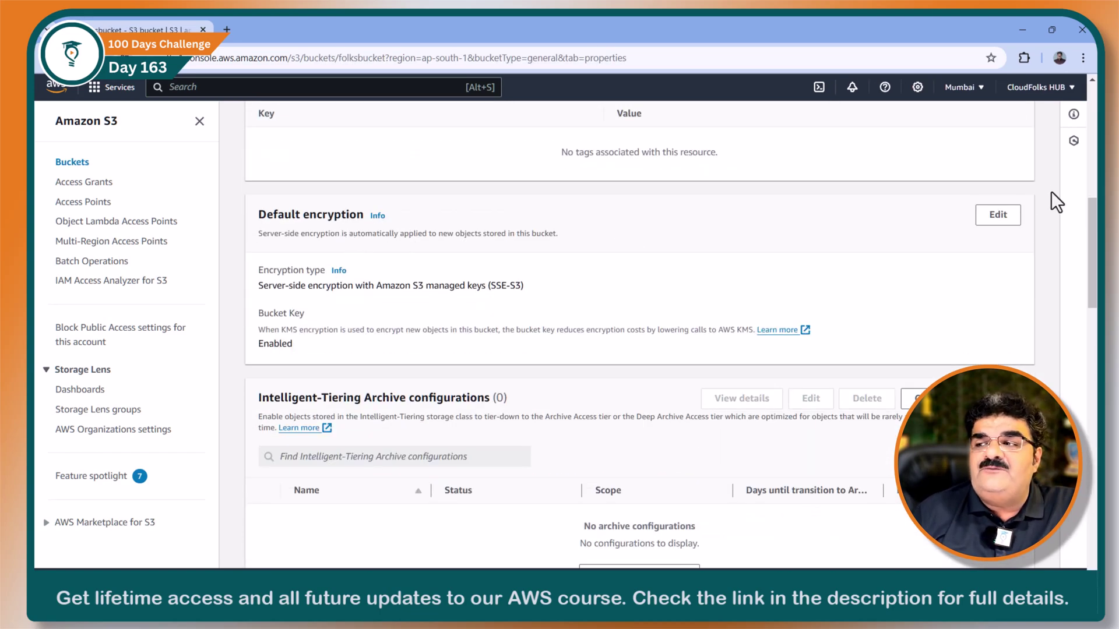
{"action": "left_click", "coordinate": [999, 216]}
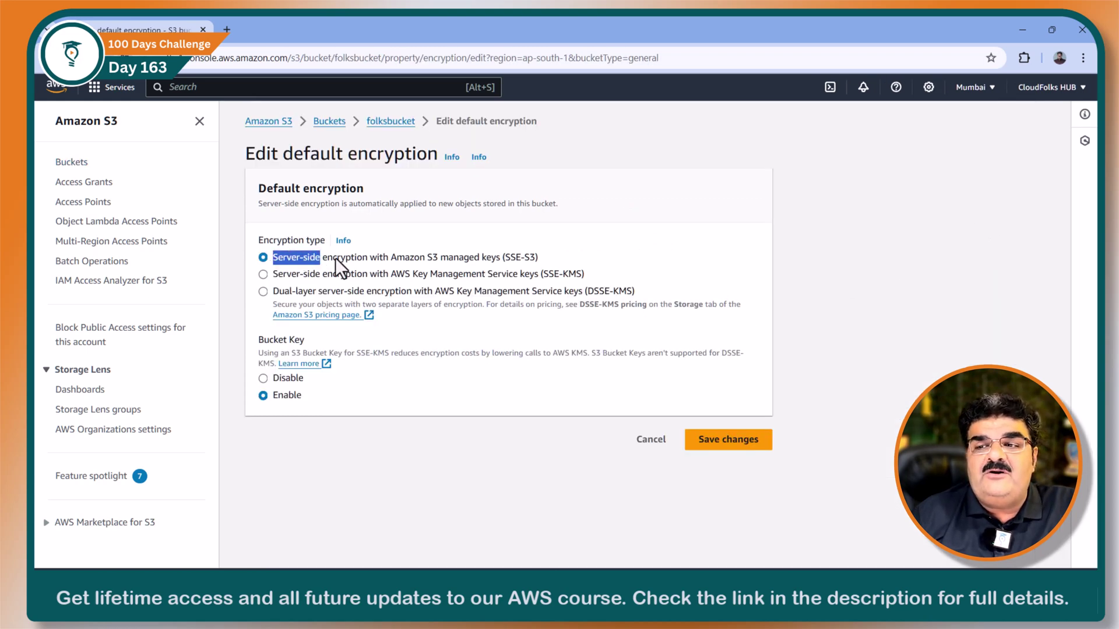
{"action": "left_click_drag", "start_coordinate": [335, 257], "coordinate": [488, 259]}
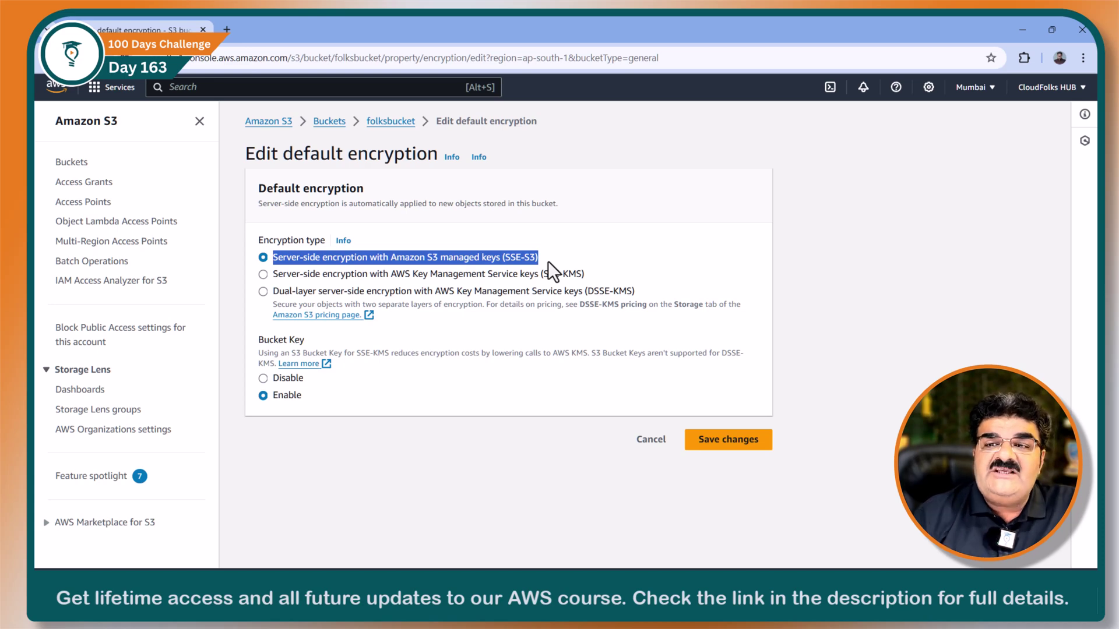
Set the encryption type to SSE-KMS and choose the aws/s3 key from the available AWS KMS keys
{"action": "left_click", "coordinate": [334, 275]}
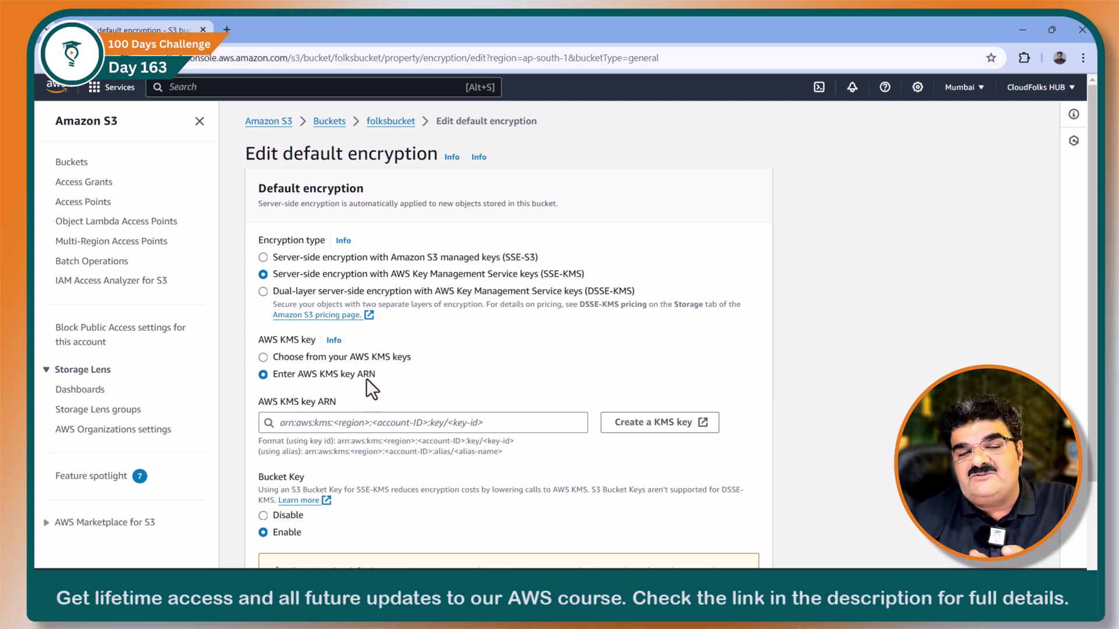
{"action": "left_click", "coordinate": [288, 357]}
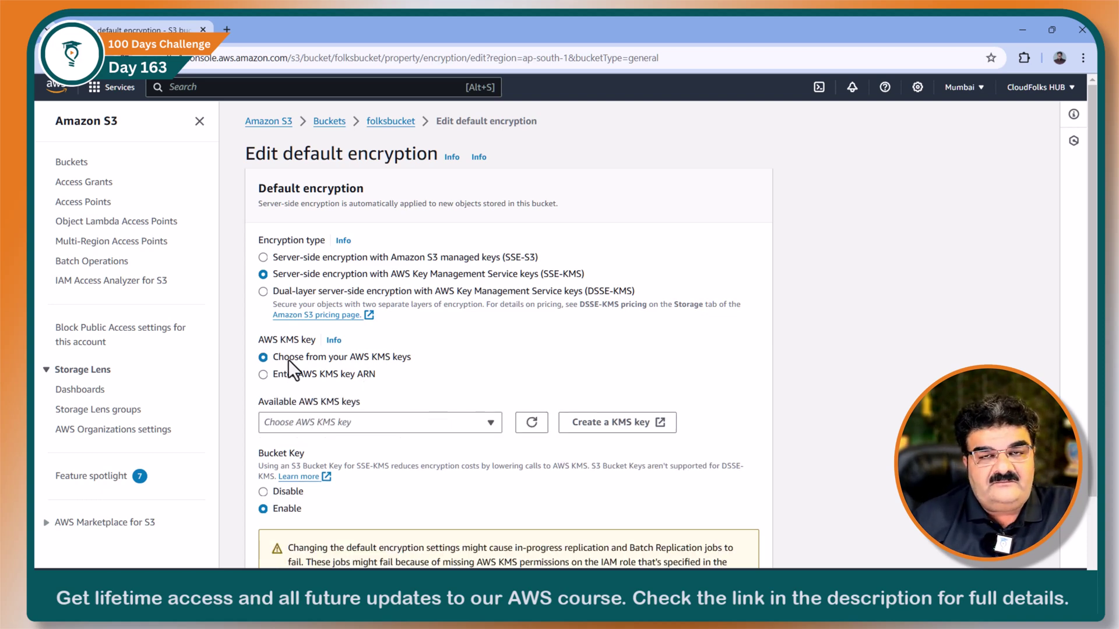
{"action": "left_click", "coordinate": [338, 424]}
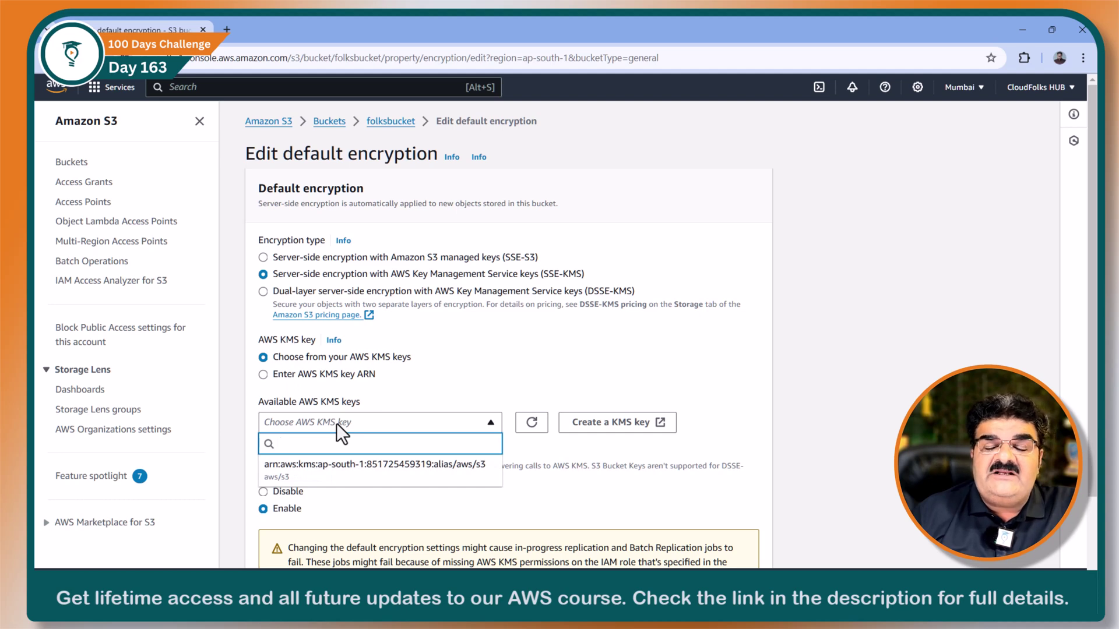
{"action": "left_click", "coordinate": [348, 466]}
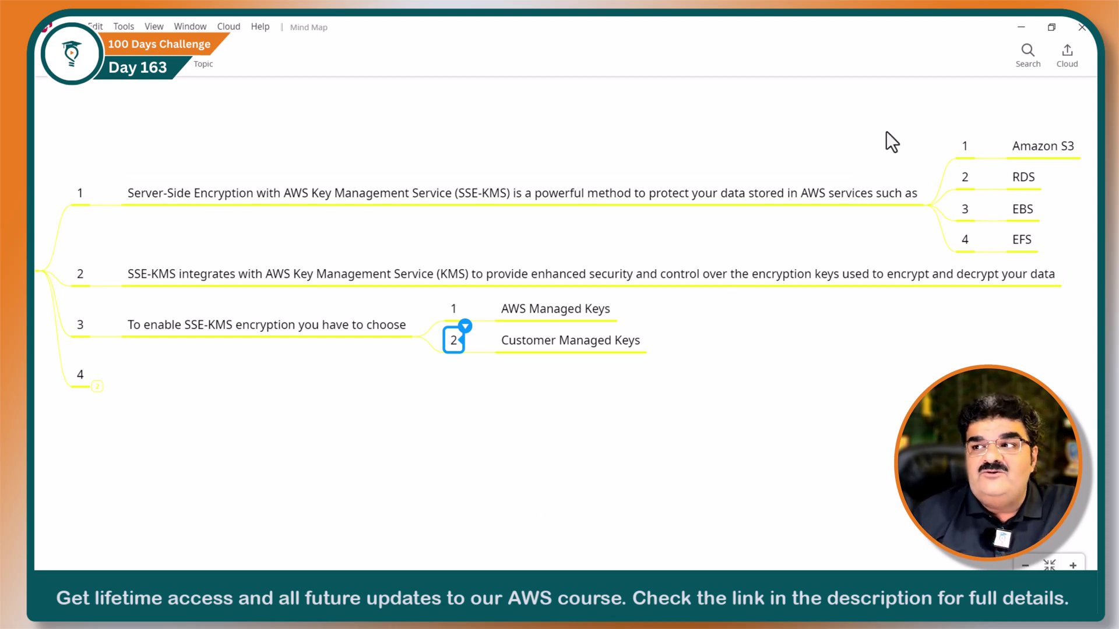
Look at the KMS key creation form, return to folksbucket's default encryption page and choose the aws/s3 key again
{"action": "left_click", "coordinate": [1017, 26]}
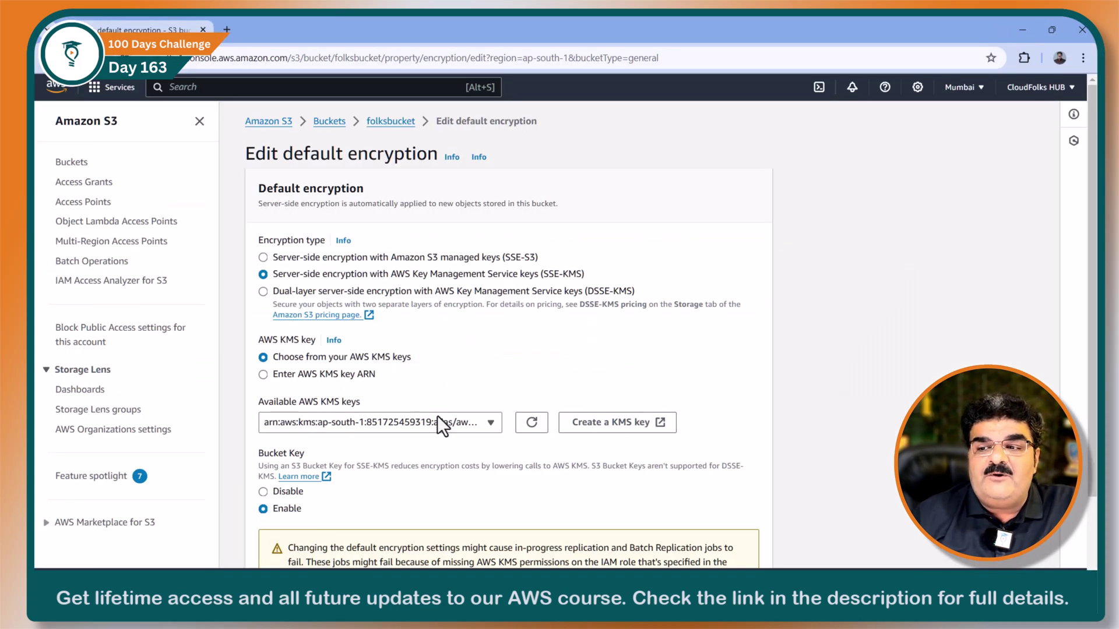
{"action": "left_click", "coordinate": [609, 432]}
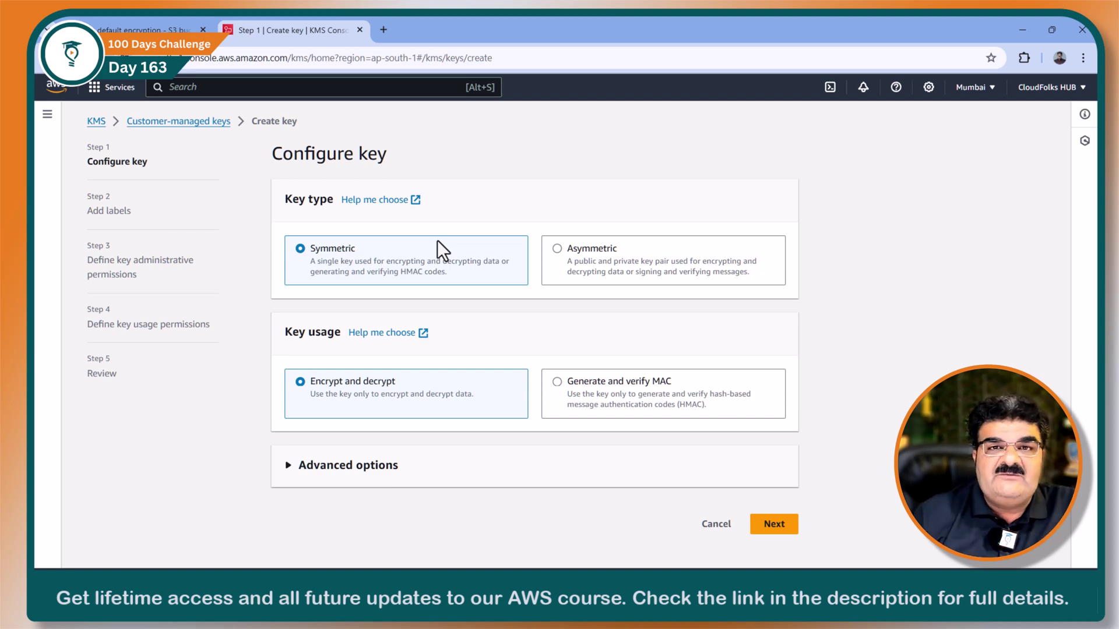
{"action": "left_click", "coordinate": [163, 28]}
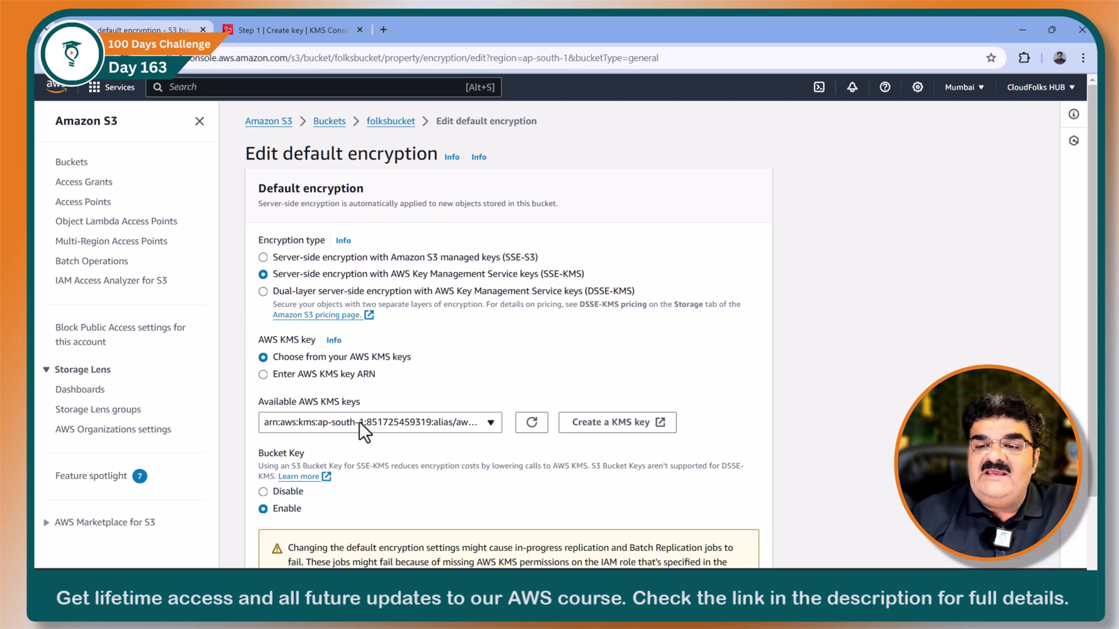
{"action": "left_click", "coordinate": [423, 425]}
{"action": "left_click", "coordinate": [414, 466]}
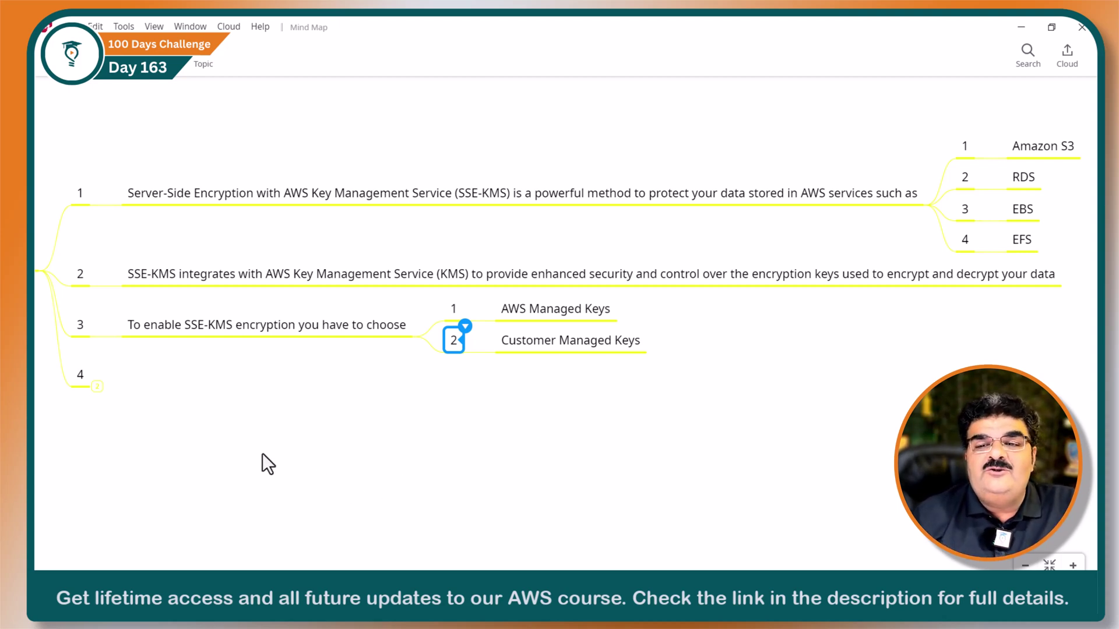
Switch back to the mind map and go to the Server-Side Encryption with Amazon S3-Managed Keys (SSE-S3) topic
{"action": "scroll", "coordinate": [262, 462], "scroll_direction": "left", "scroll_amount": 8}
{"action": "scroll", "coordinate": [291, 239], "scroll_direction": "up", "scroll_amount": 4}
{"action": "scroll", "coordinate": [291, 239], "scroll_direction": "left", "scroll_amount": 5}
{"action": "left_click", "coordinate": [370, 292]}
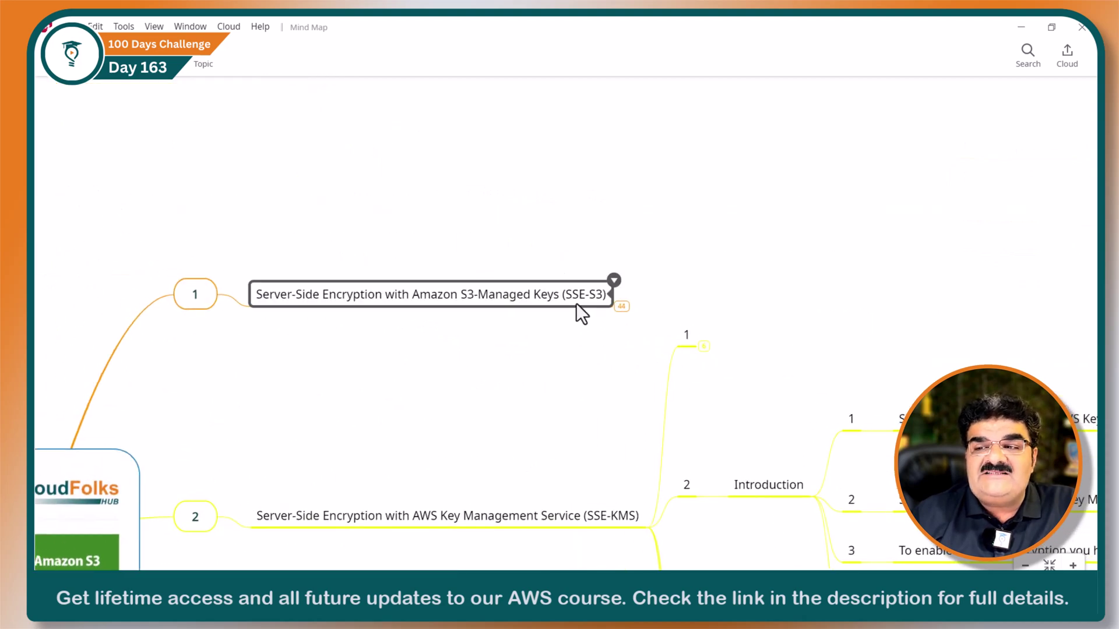